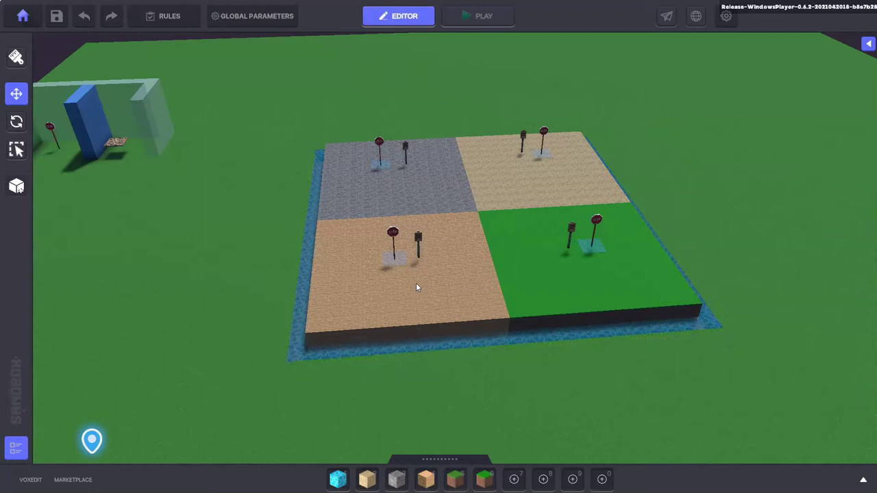
# Step: Play-test the map, running to the sign on the wood platform and choosing Stone as the travel destination
pyautogui.click(409, 252)
pyautogui.moveTo(467, 328)
pyautogui.mouseDown(button='right')
pyautogui.moveTo(475, 314)
pyautogui.moveTo(457, 323)
pyautogui.mouseUp(button='right')
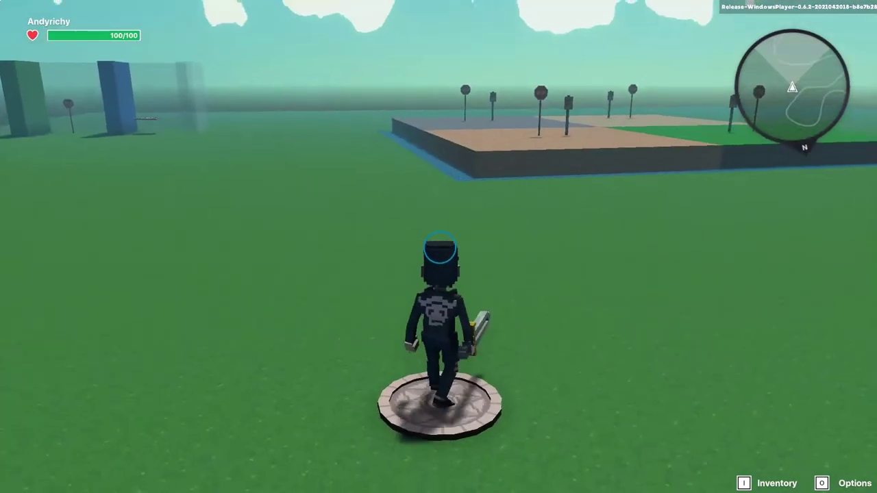
pyautogui.press('w')
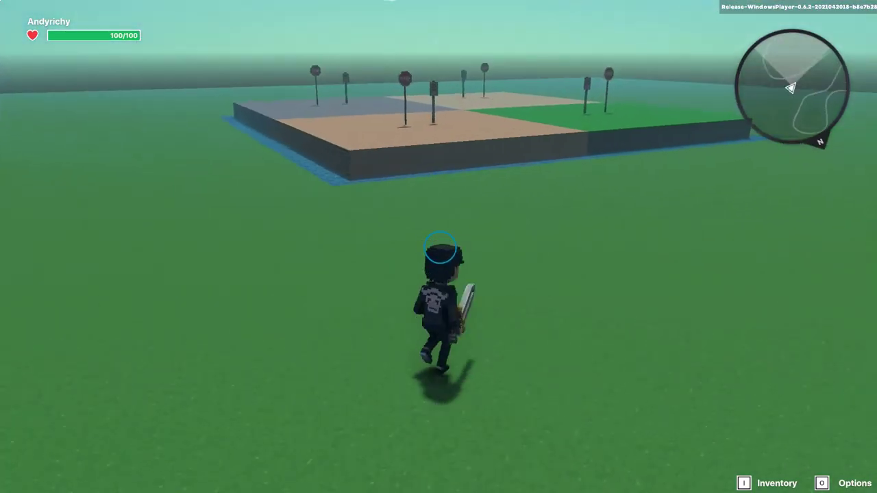
pyautogui.press('space')
pyautogui.press('space')
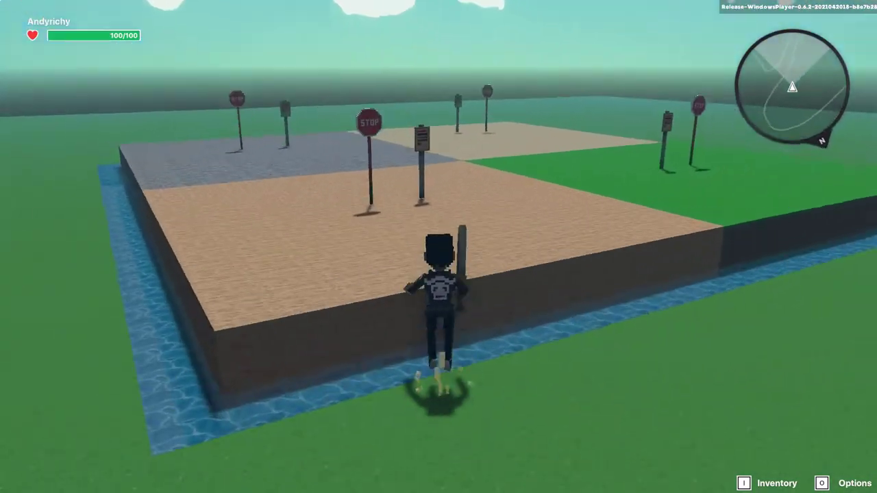
pyautogui.press('e')
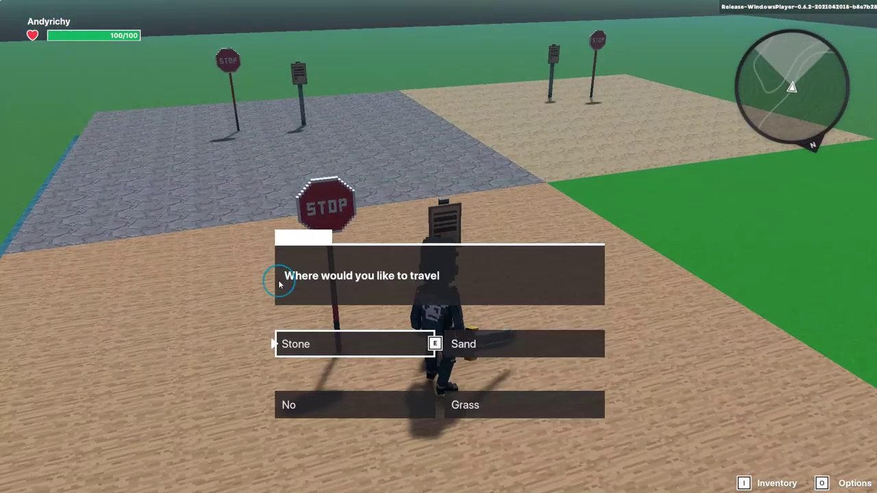
pyautogui.click(313, 333)
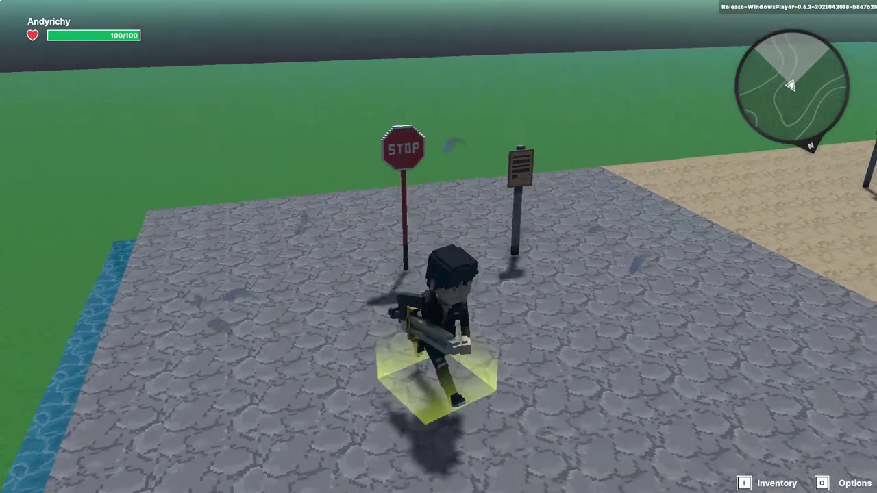
# Step: Use the sign on the stone platform to travel to Grass
pyautogui.press('w')
pyautogui.press('e')
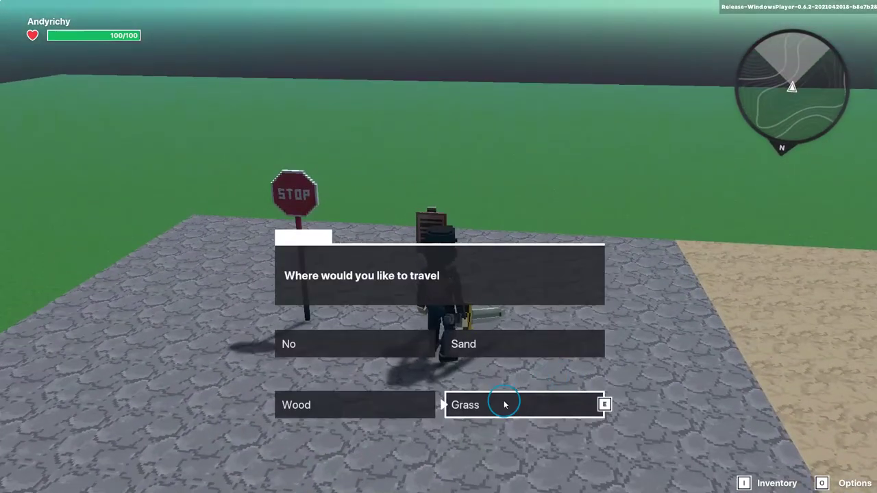
pyautogui.click(504, 405)
# Step: Walk up to the sign on the grass platform and travel to Wood
pyautogui.press('w')
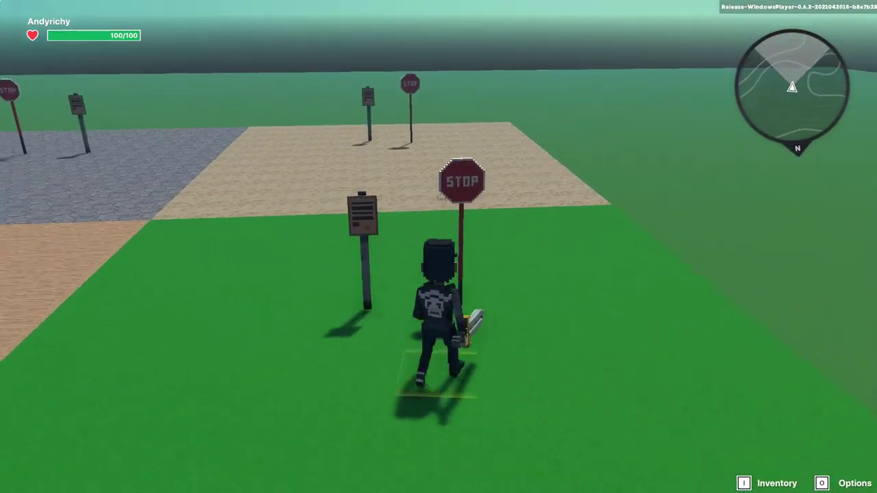
pyautogui.press('a')
pyautogui.press('w')
pyautogui.press('s')
pyautogui.press('w')
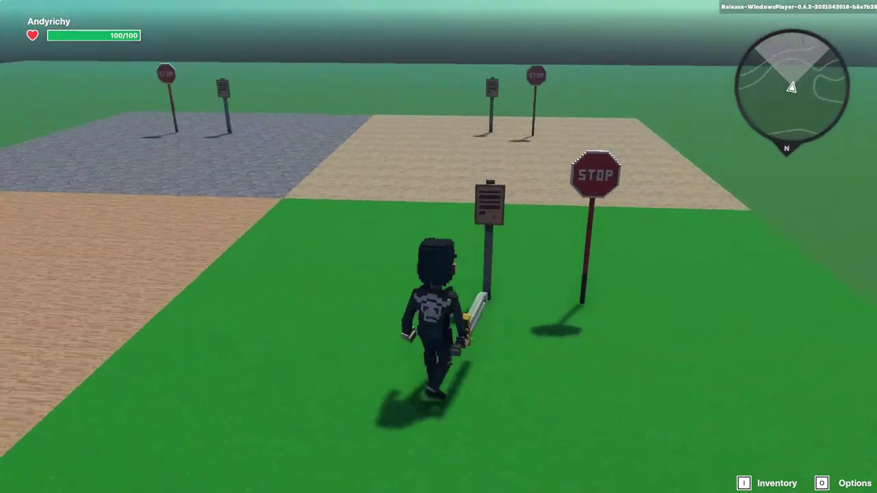
pyautogui.press('e')
pyautogui.click(330, 407)
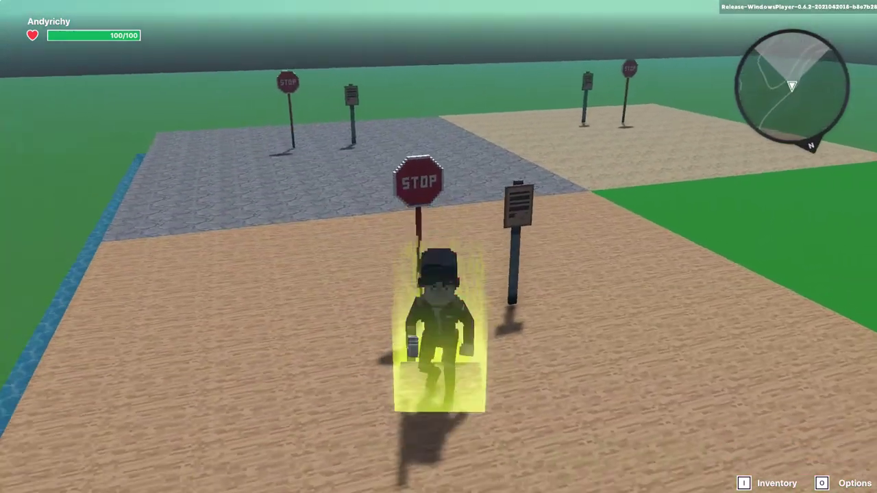
# Step: Open the wood platform sign's travel question and answer No
pyautogui.press('e')
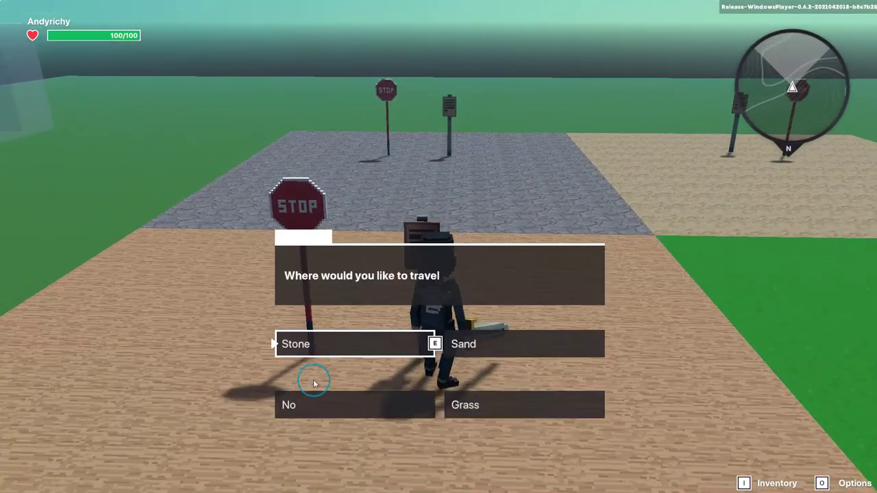
pyautogui.click(313, 411)
pyautogui.press('w')
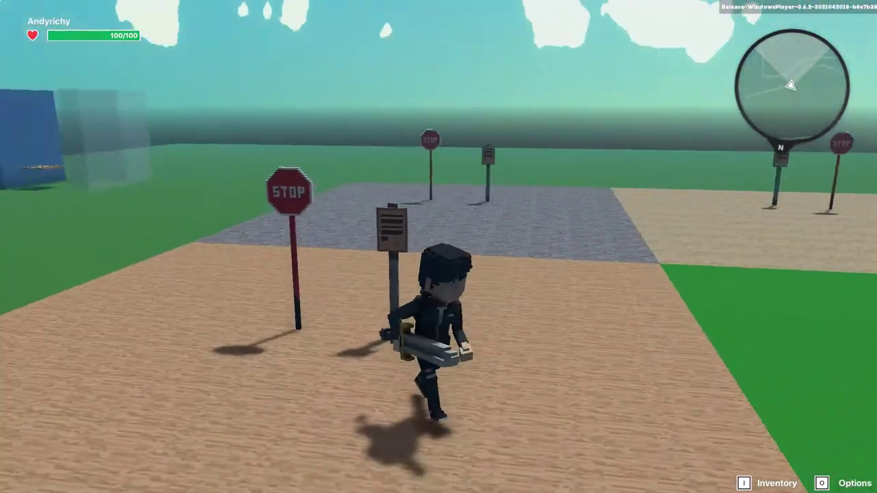
# Step: Travel from the wood platform to Sand, and from the sand platform's sign to Stone
pyautogui.press('e')
pyautogui.click(505, 345)
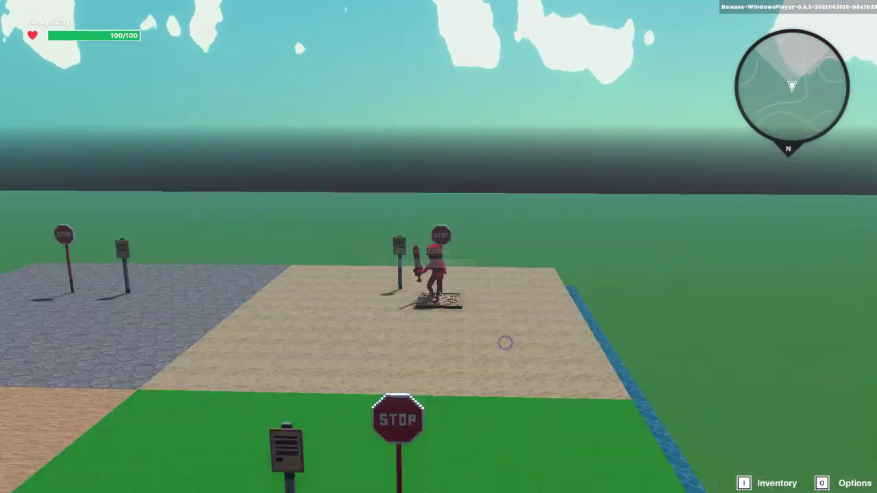
pyautogui.press('e')
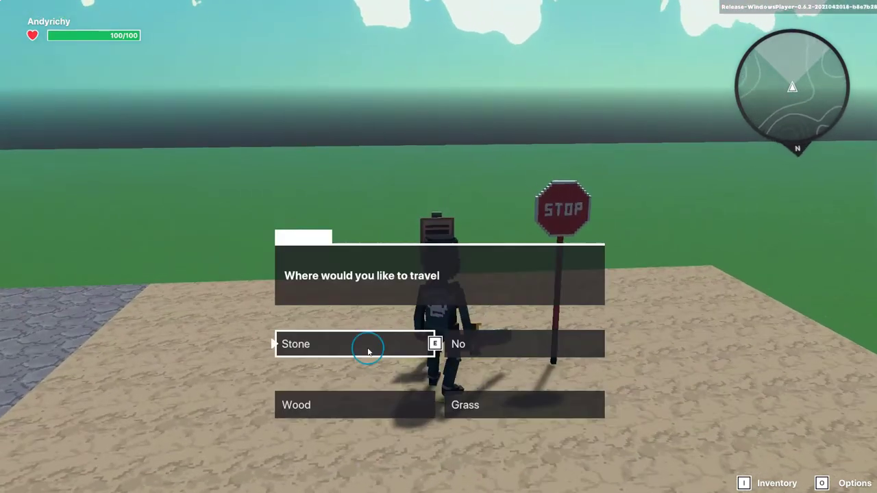
pyautogui.click(311, 347)
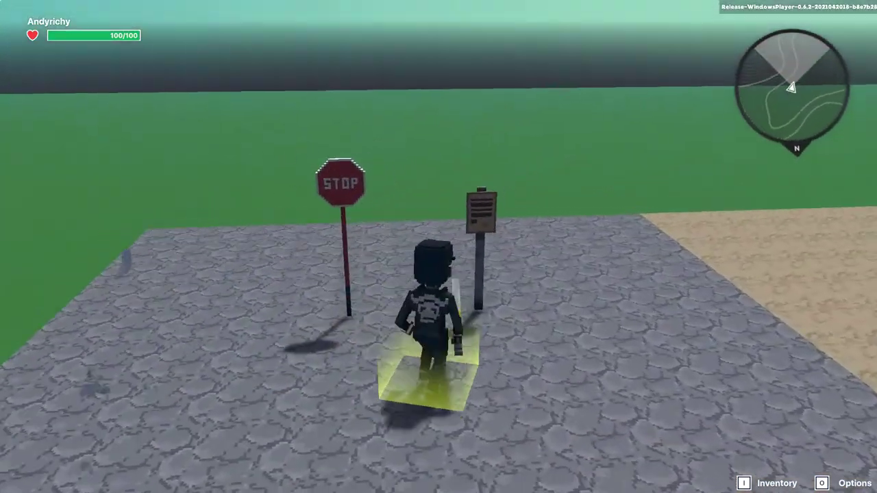
# Step: Run from the stone platform to the signs marked Teleport at the Step 1 section of the template area
pyautogui.press('w')
pyautogui.press('space')
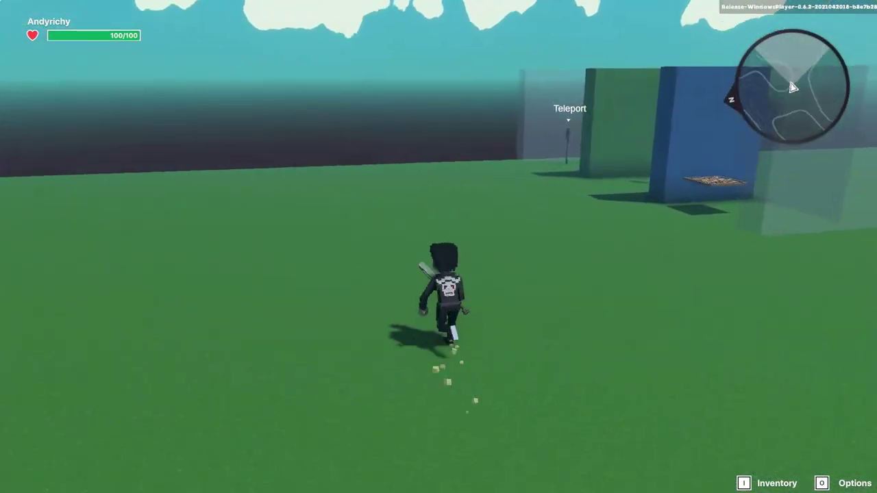
pyautogui.press('space')
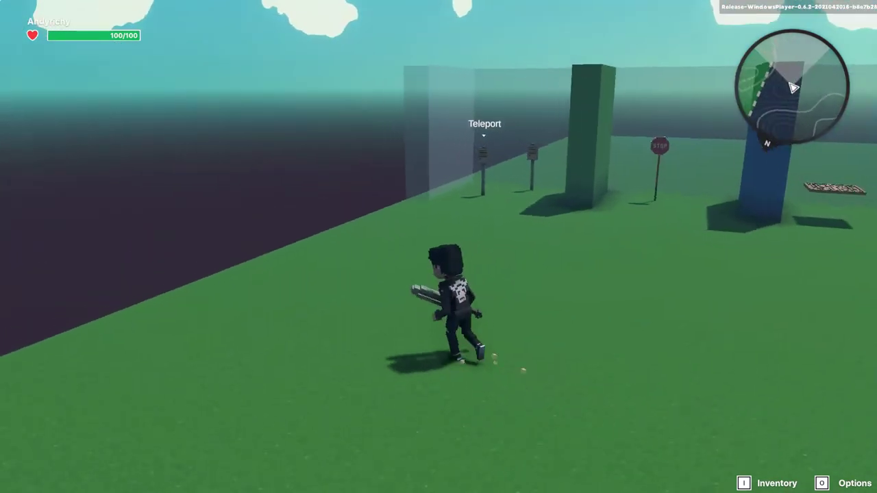
pyautogui.press('ctrl')
pyautogui.press('w')
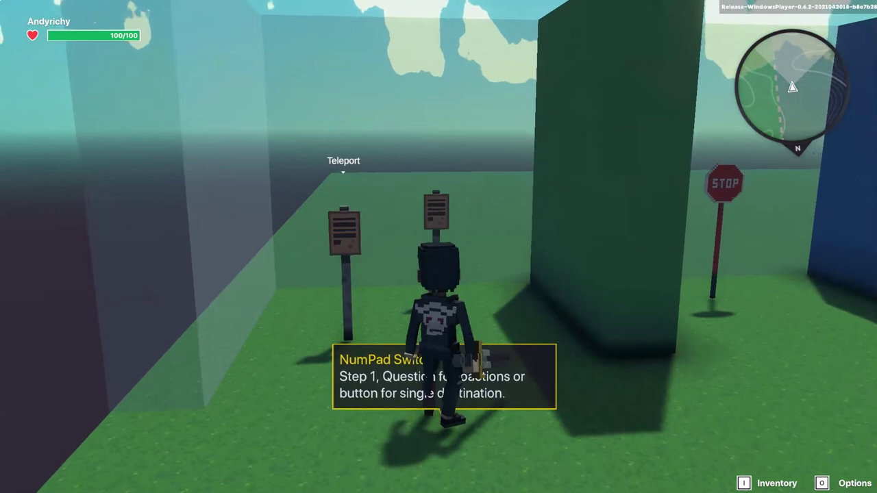
# Step: Read the Step 1 note and the single-destination teleport sign behind it
pyautogui.press('s')
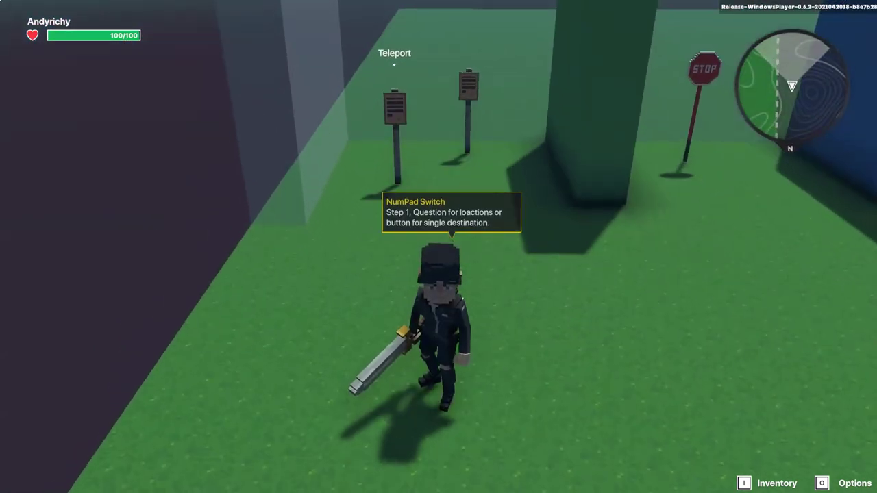
pyautogui.press('w')
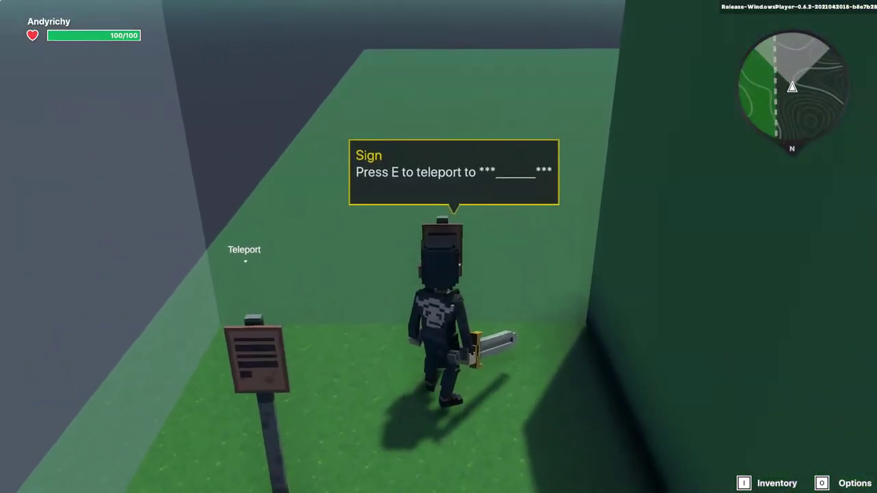
pyautogui.press('s')
# Step: Walk past the stop sign and blue pillar to read the Step 2 and Step 3 notes
pyautogui.press('w')
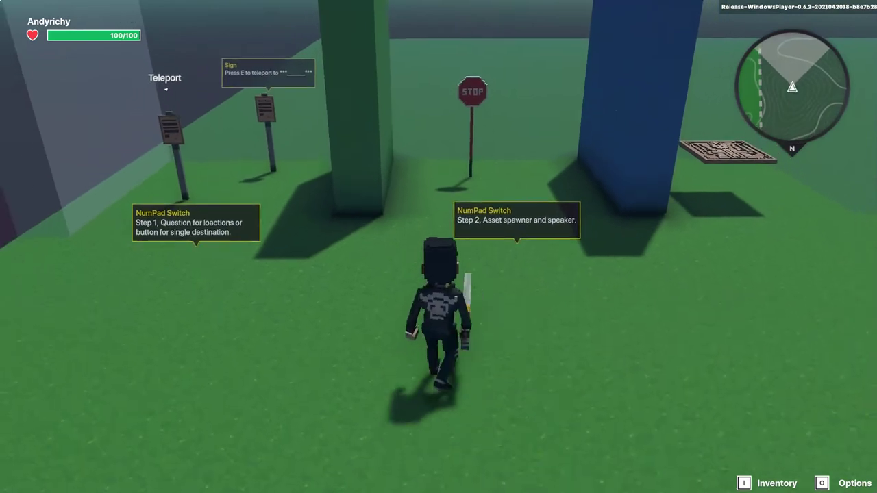
pyautogui.press('d')
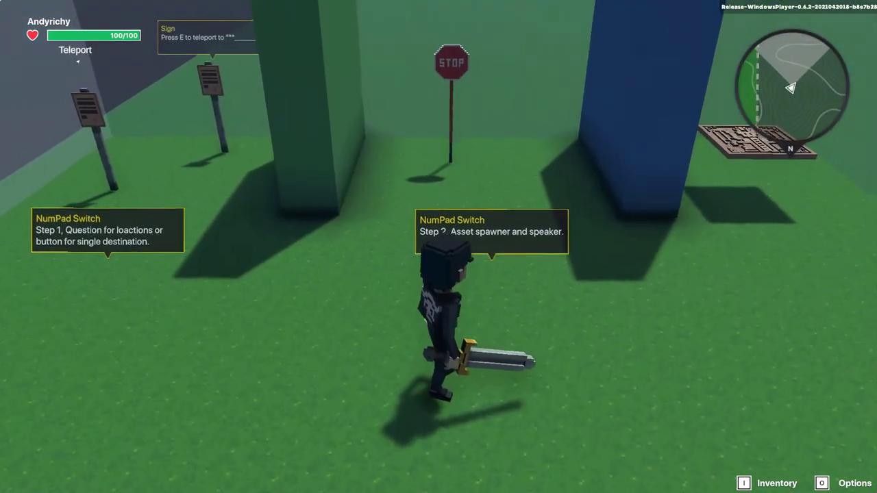
pyautogui.press('w')
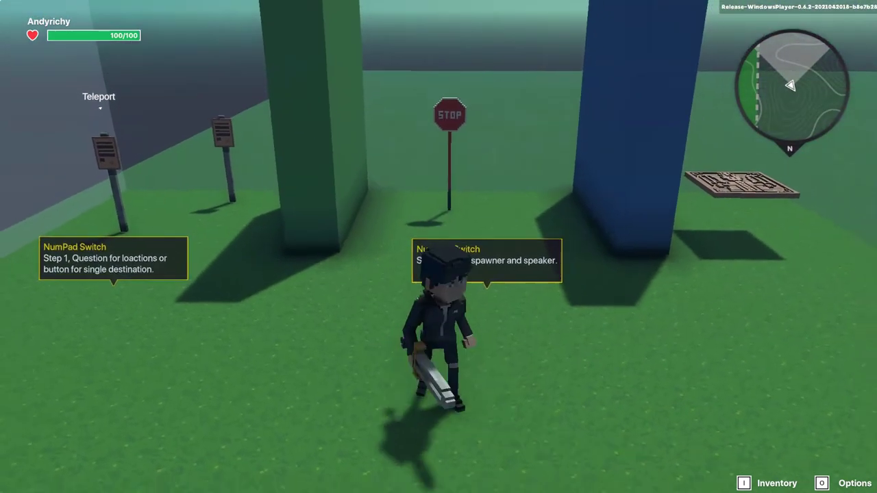
pyautogui.press('s')
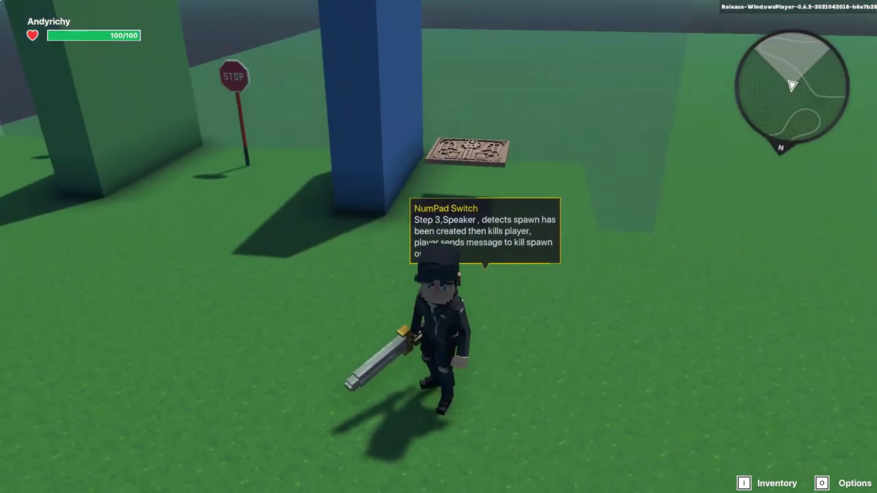
pyautogui.press('s')
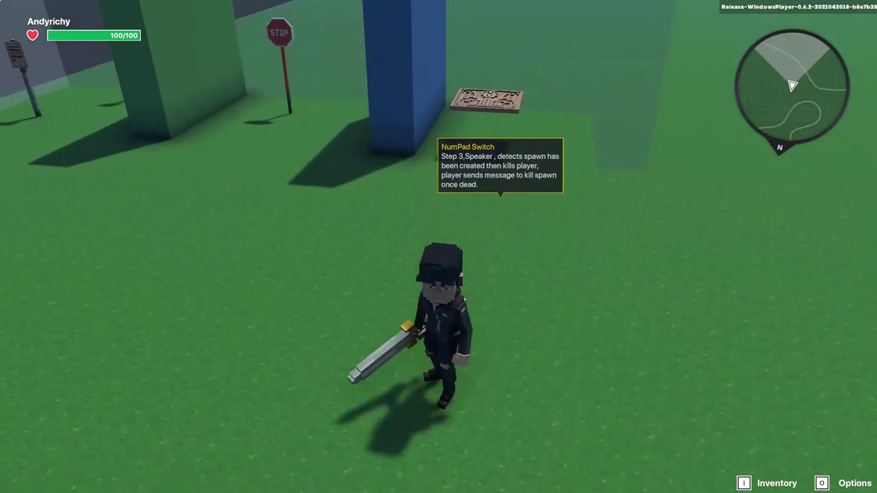
# Step: Return to the stop sign at Step 2 and back away to survey the whole three-step template area
pyautogui.press('w')
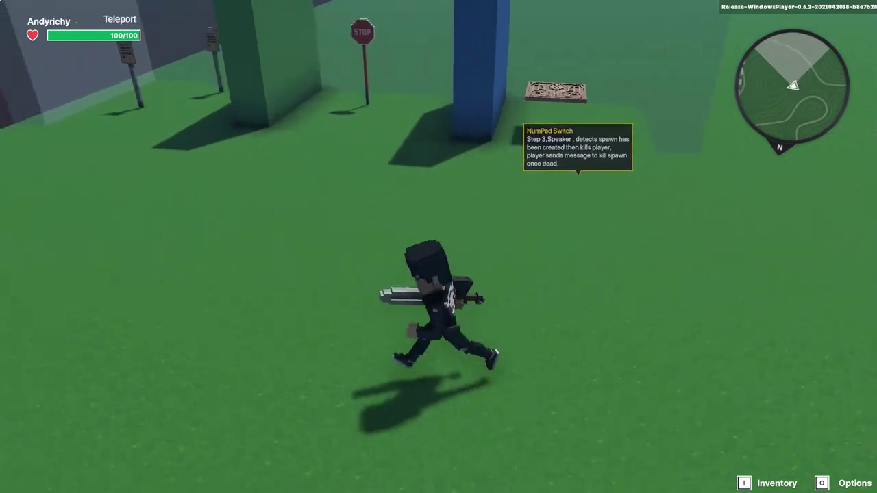
pyautogui.press('w')
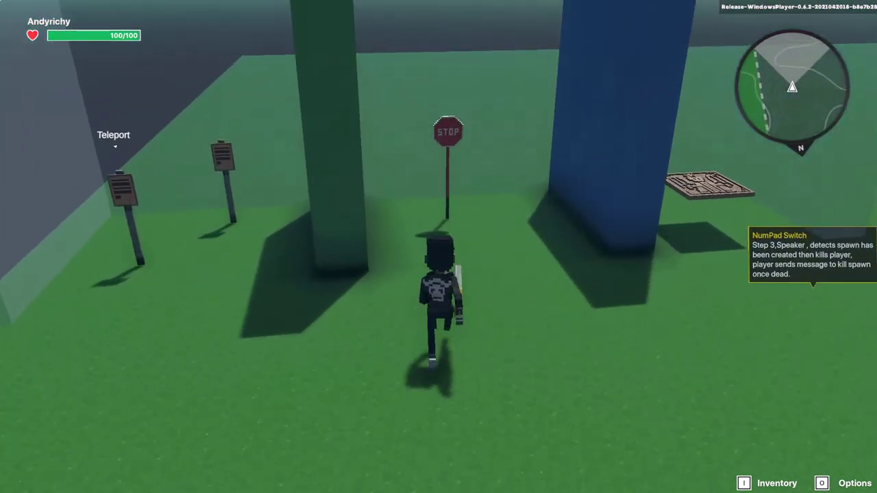
pyautogui.press('s')
pyautogui.press('d')
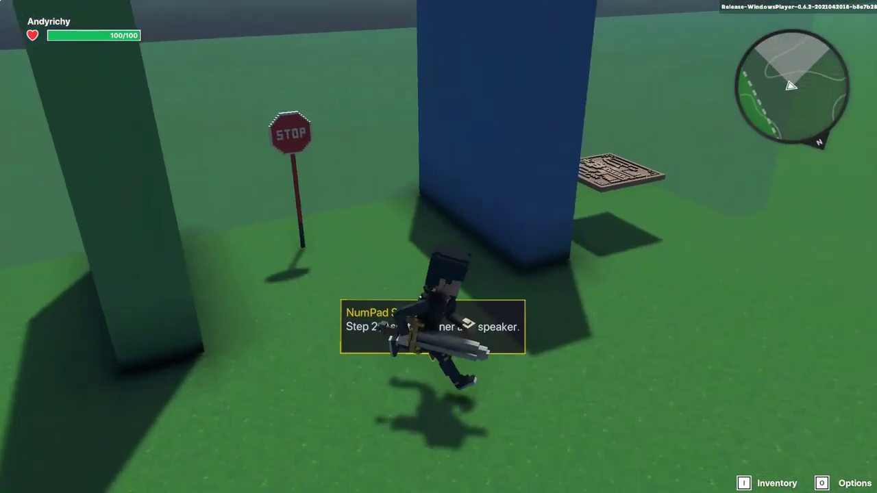
pyautogui.press('a')
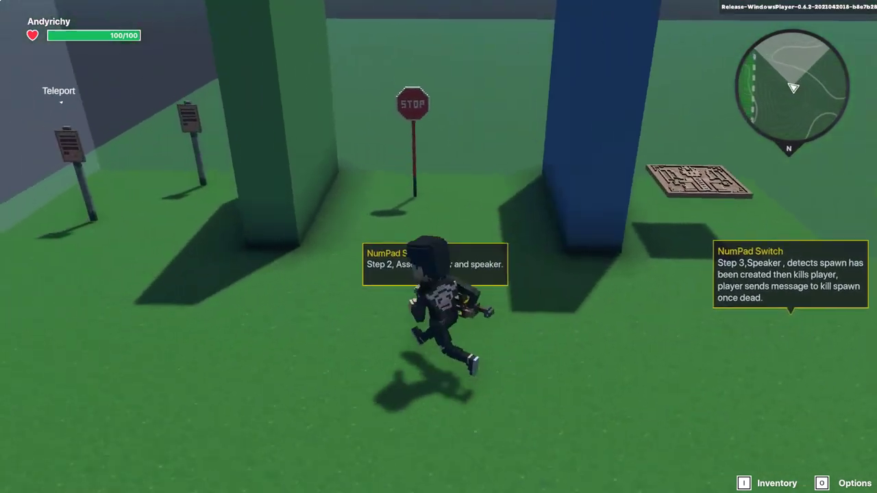
pyautogui.press('w')
pyautogui.press('s')
pyautogui.press('s')
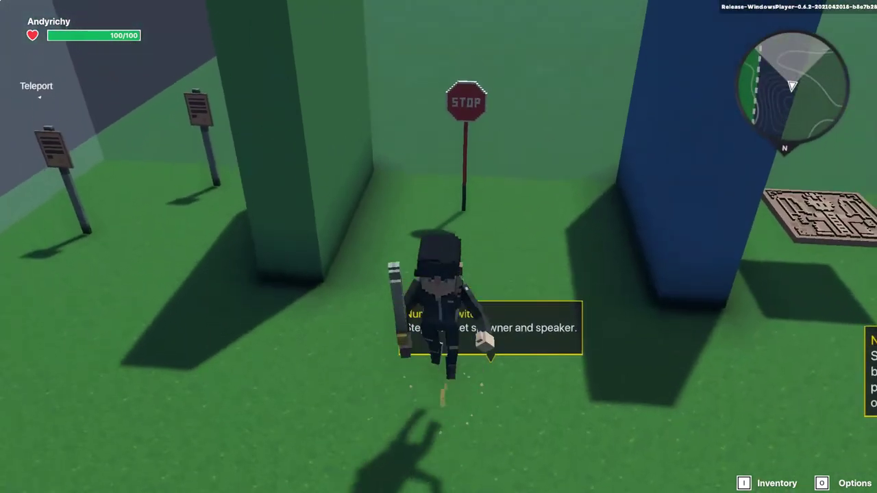
pyautogui.press('s')
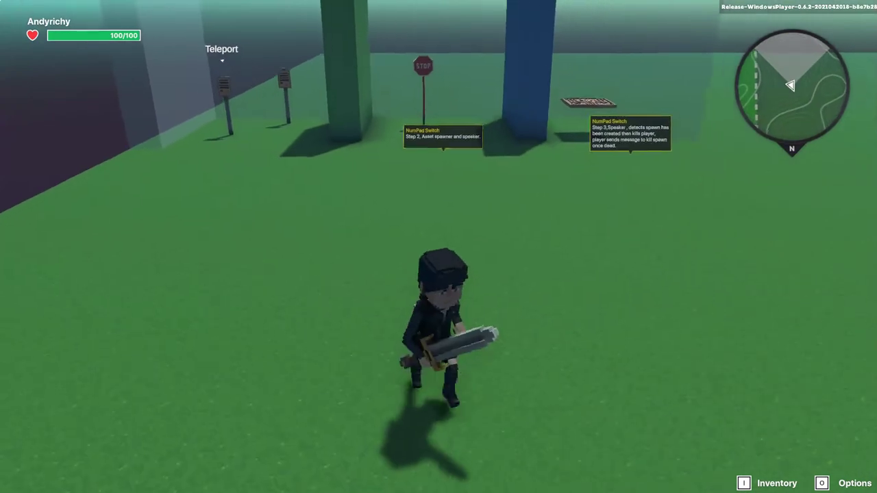
# Step: Exit play mode and inspect the Asker behaviour properties of the front sign in the Step 1 section
pyautogui.press('Escape')
pyautogui.moveTo(431, 272); pyautogui.dragTo(705, 254, button='middle')
pyautogui.scroll(5, 301, 114)
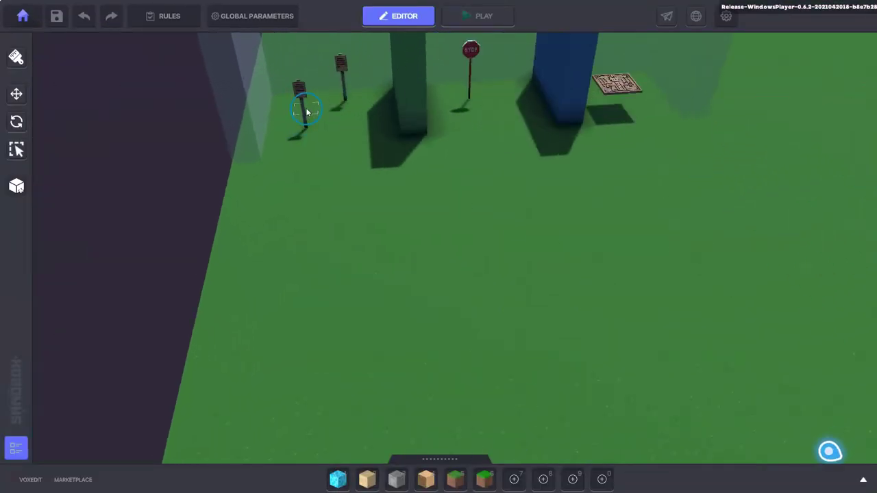
pyautogui.scroll(2, 306, 112)
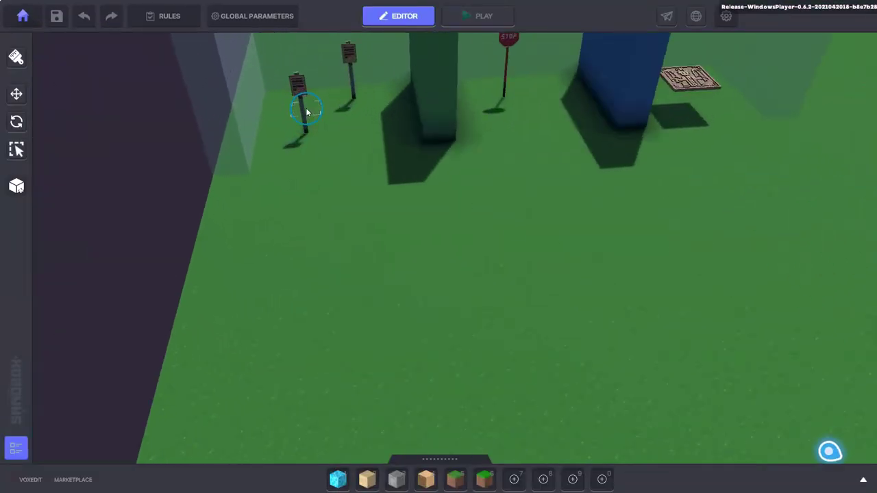
pyautogui.click(300, 82)
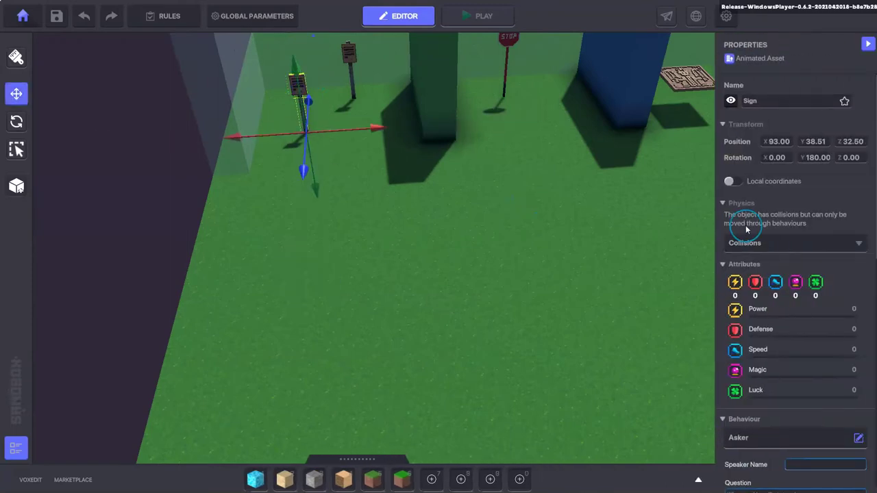
pyautogui.scroll(-3, 779, 279)
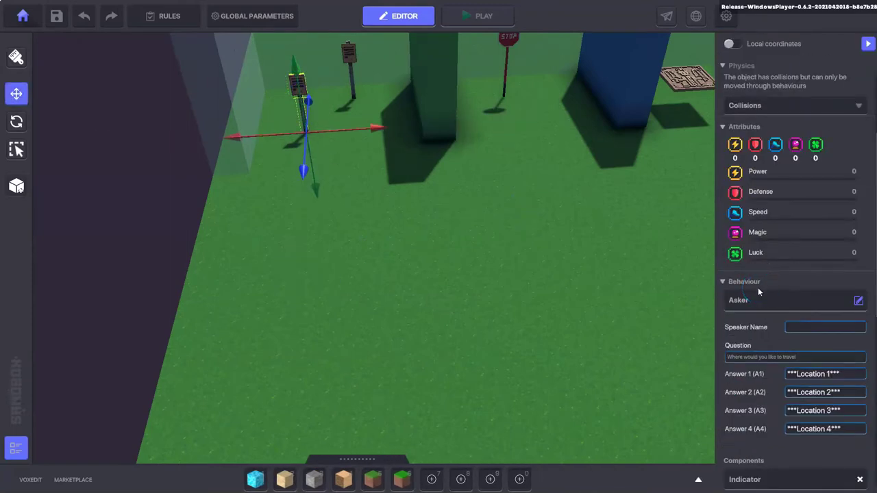
pyautogui.scroll(3, 720, 244)
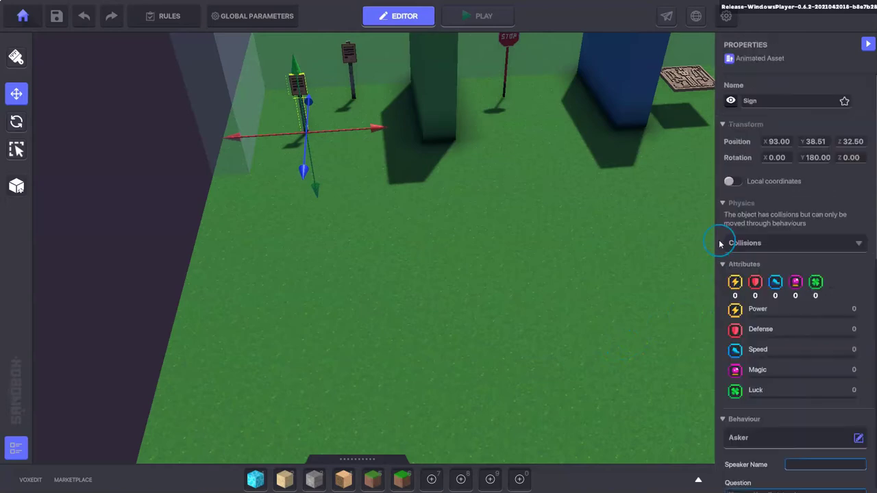
# Step: Review the Step 1 front sign's Asker question, four answers and Indicator component, and open its logic to check the message sent per answer
pyautogui.scroll(-1, 792, 312)
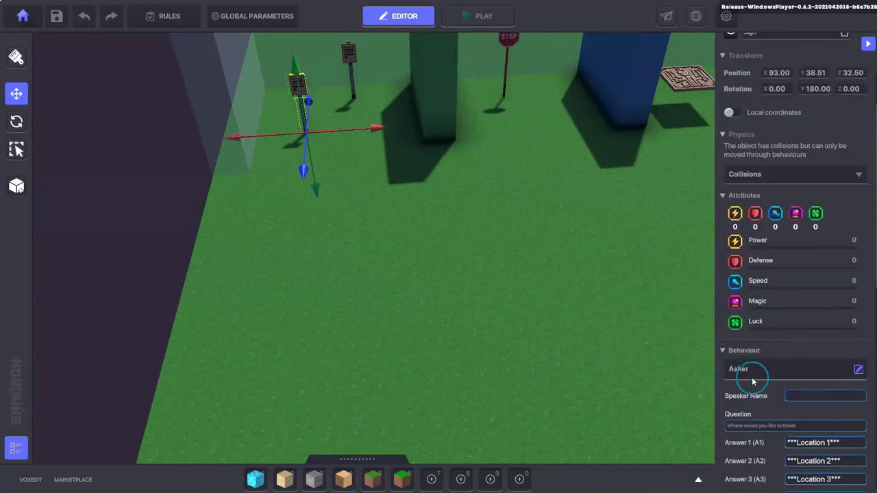
pyautogui.scroll(-3, 773, 361)
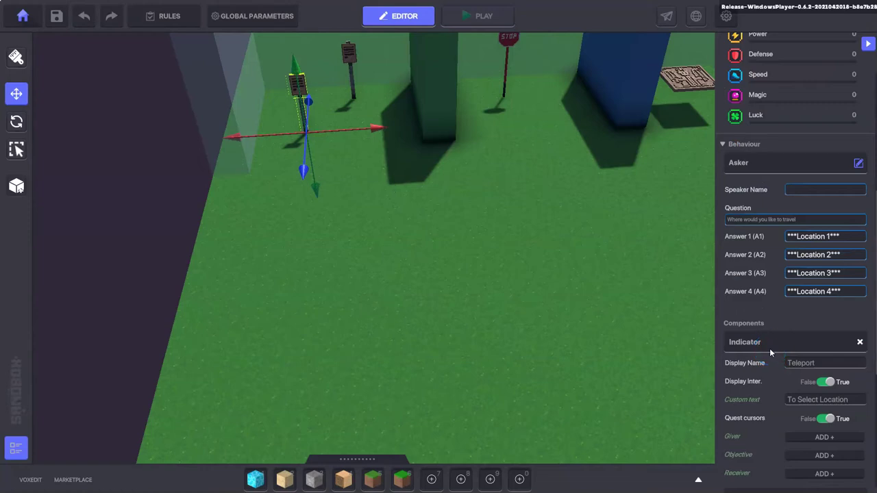
pyautogui.scroll(-1, 770, 348)
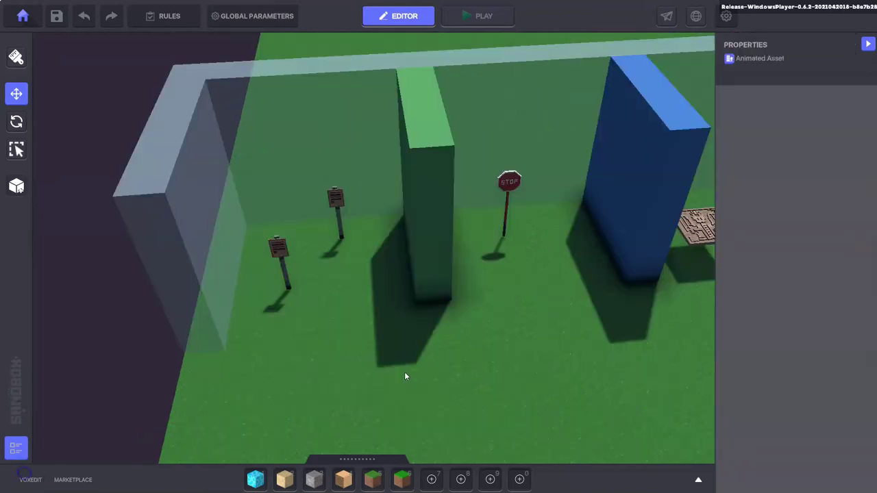
pyautogui.click(275, 257)
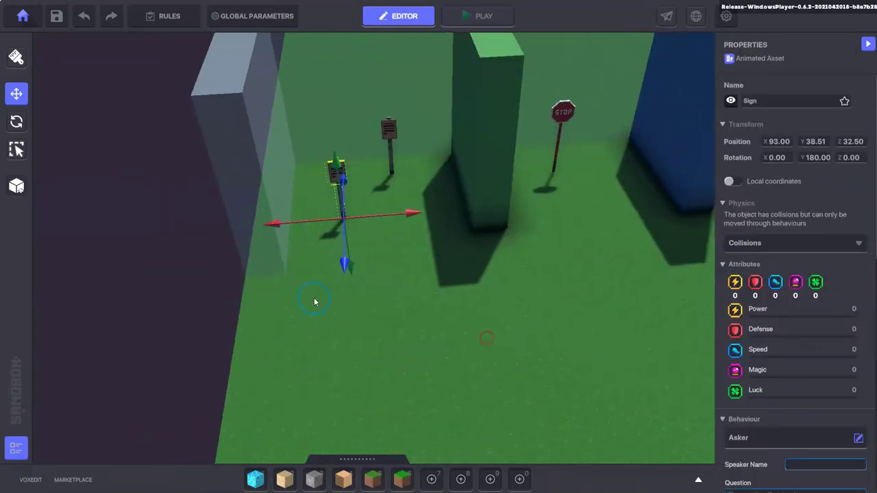
pyautogui.scroll(-5, 788, 343)
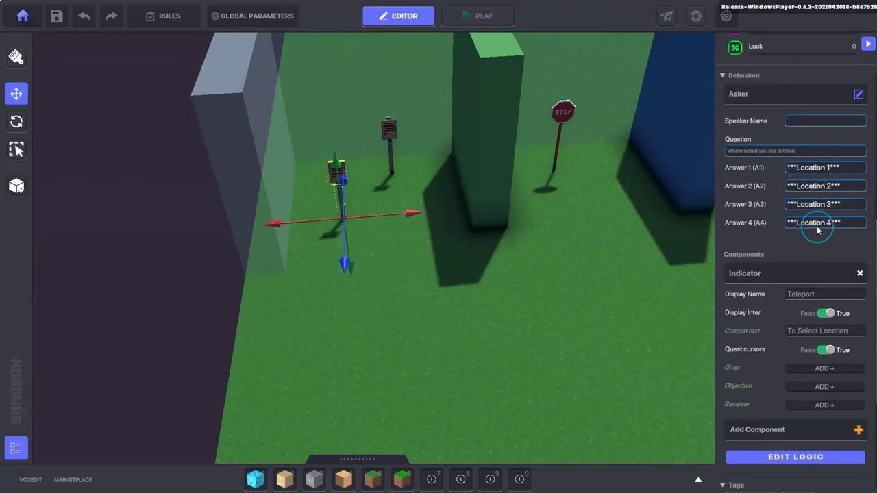
pyautogui.click(785, 456)
pyautogui.scroll(-2, 811, 267)
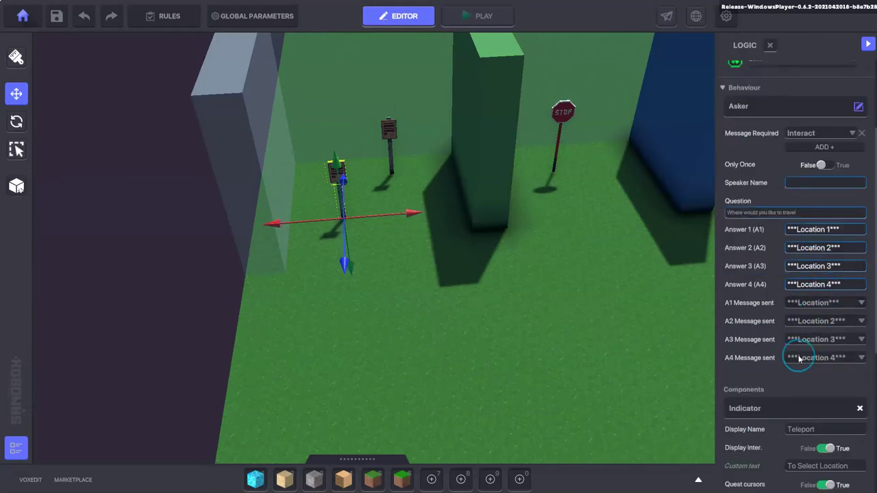
# Step: Search the A1 message options of the front sign for "tele" and close the list without choosing a message
pyautogui.click(815, 303)
pyautogui.write('te')
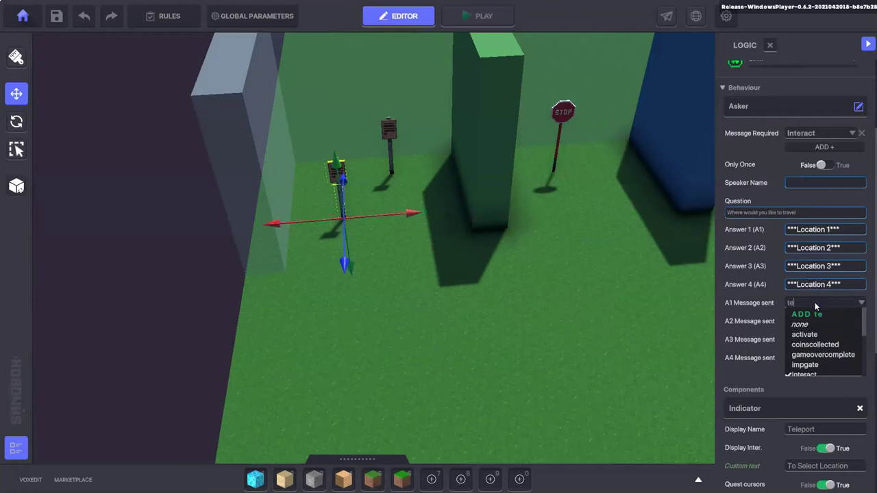
pyautogui.write('le')
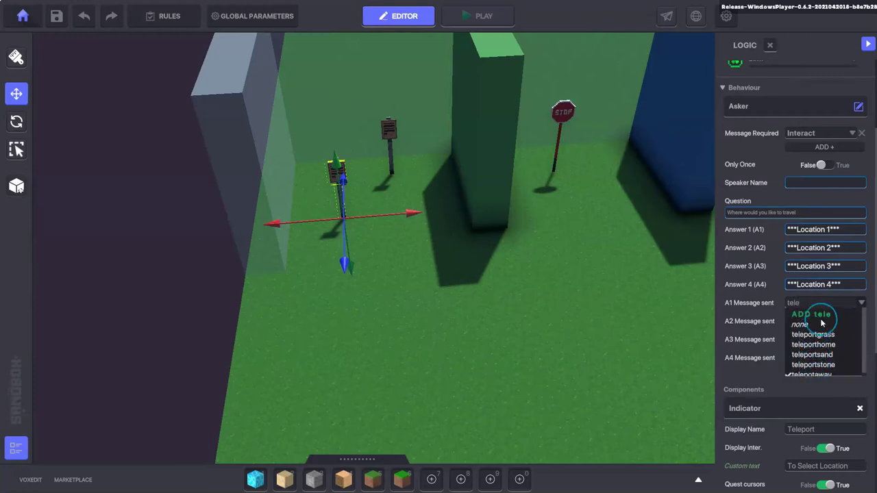
pyautogui.press('BackSpace')
pyautogui.press('BackSpace')
pyautogui.press('BackSpace')
pyautogui.press('BackSpace')
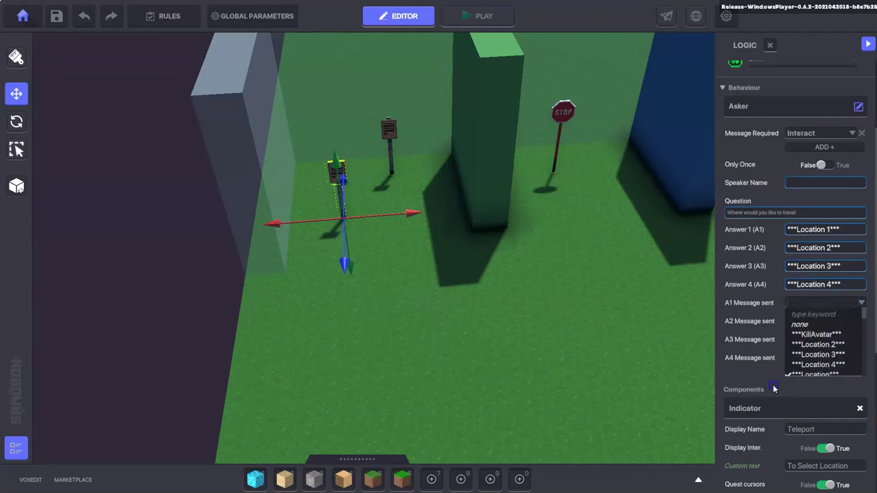
pyautogui.click(773, 386)
pyautogui.scroll(-3, 412, 253)
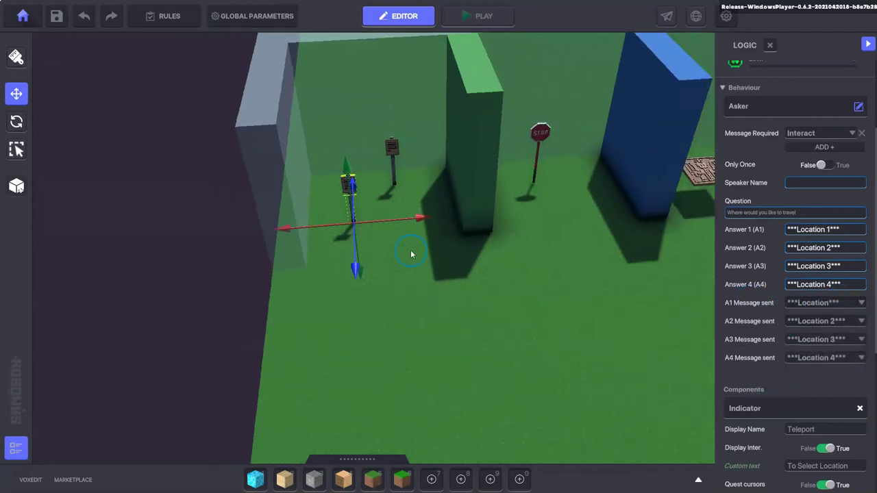
# Step: Select the stop sign between the green and blue walls and examine its Asset Spawner logic settings
pyautogui.moveTo(487, 240); pyautogui.dragTo(473, 245, button='right')
pyautogui.click(374, 261)
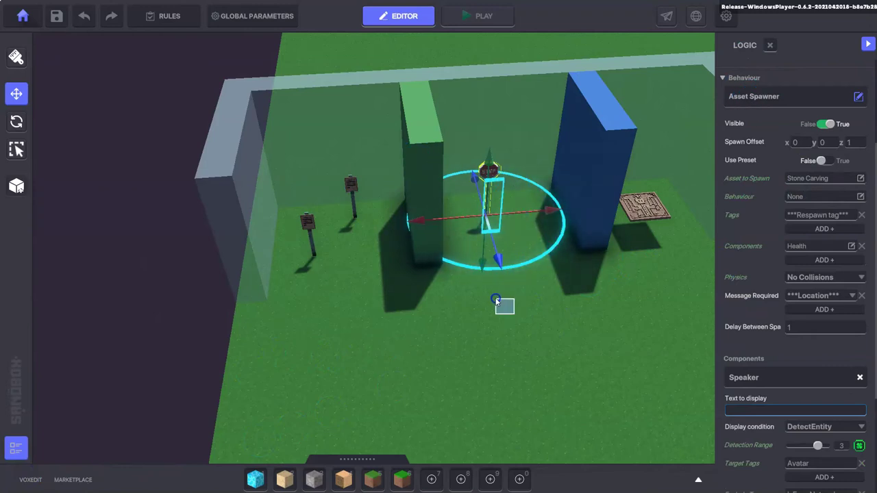
pyautogui.moveTo(518, 331); pyautogui.dragTo(500, 317, button='right')
pyautogui.scroll(3, 507, 186)
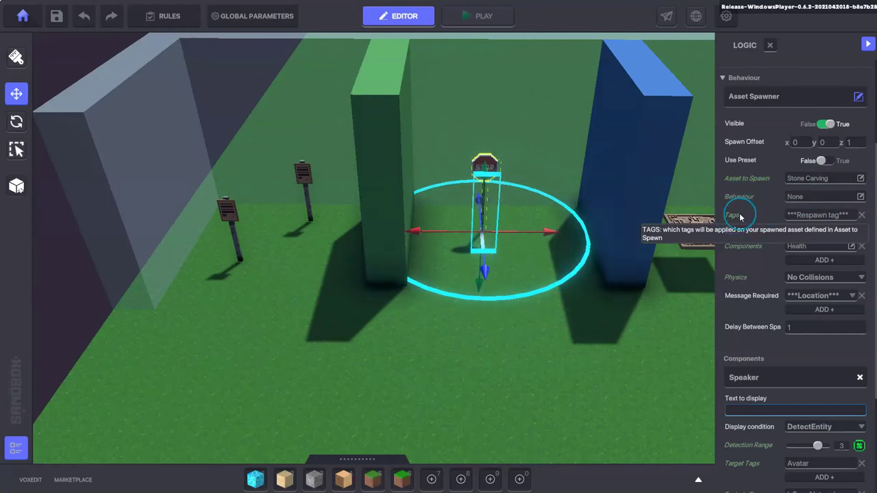
# Step: Check the Health component of the Adventure/RPG controller in the global parameters, including respawn tag, death delay and death message, and close the dialog
pyautogui.click(253, 18)
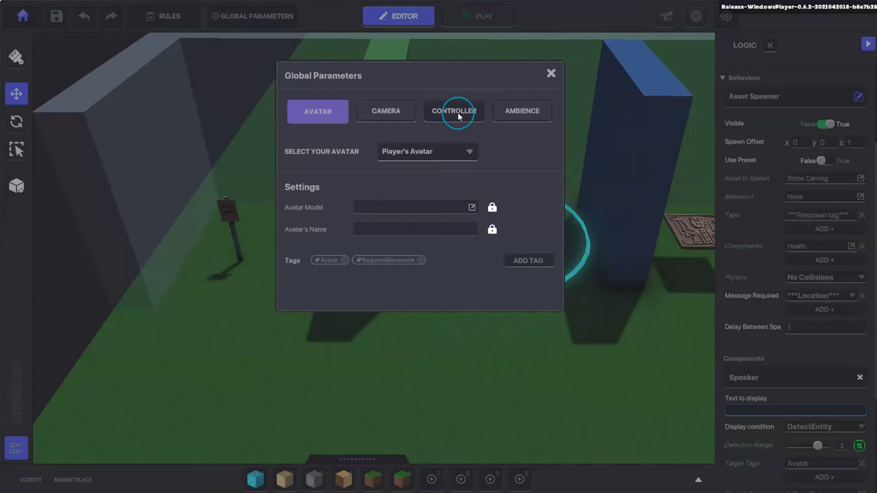
pyautogui.click(458, 117)
pyautogui.click(398, 187)
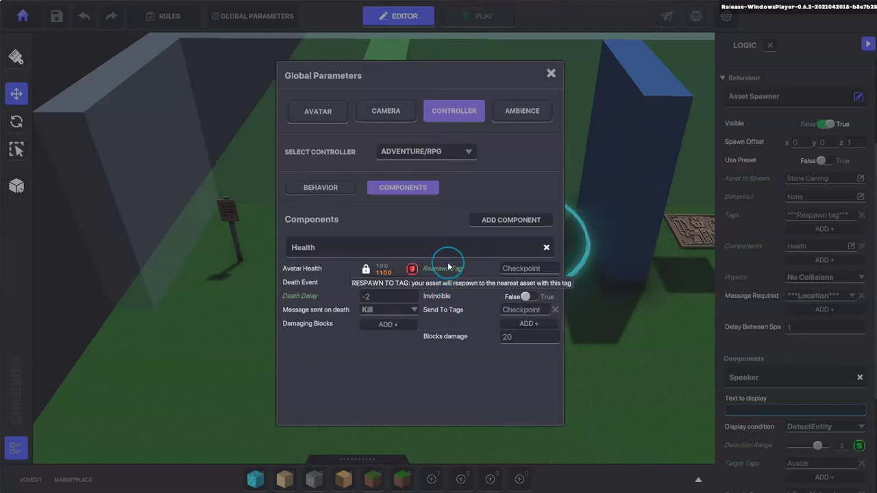
pyautogui.click(369, 311)
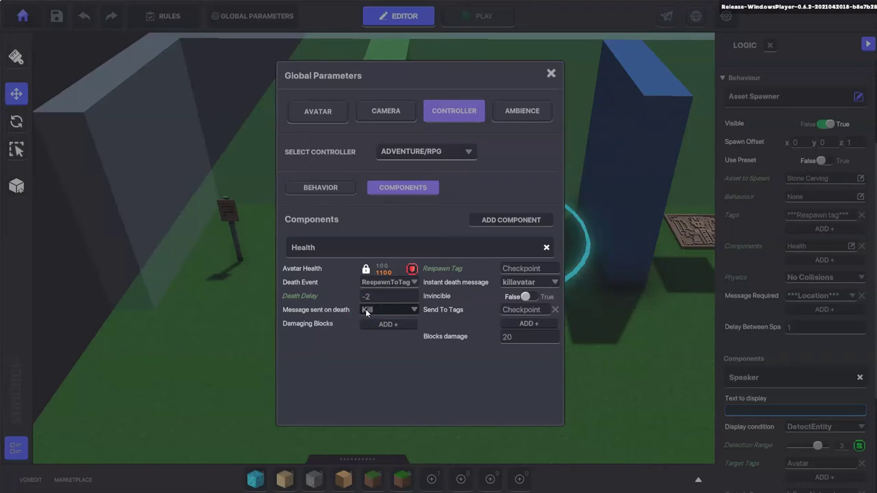
pyautogui.click(495, 148)
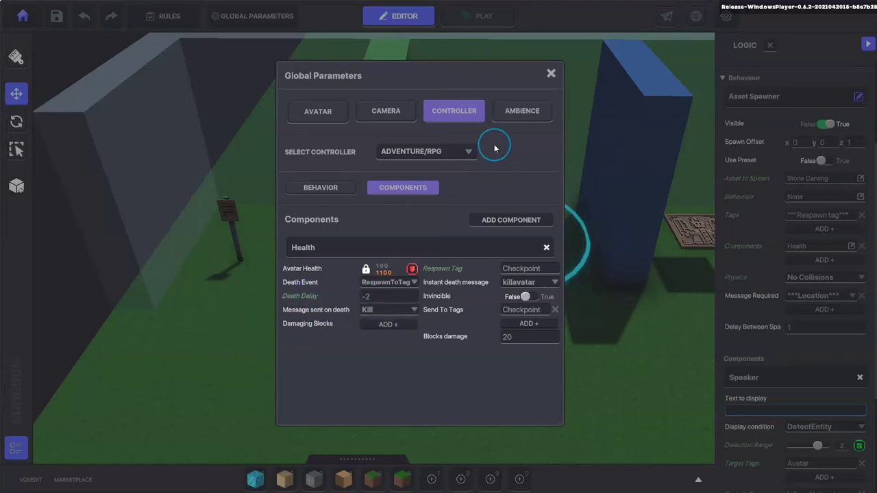
pyautogui.click(380, 296)
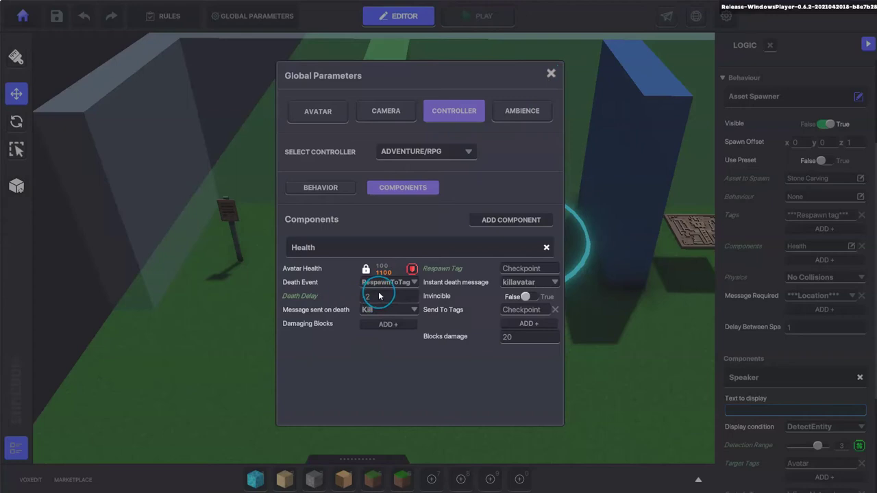
pyautogui.click(552, 73)
pyautogui.click(551, 74)
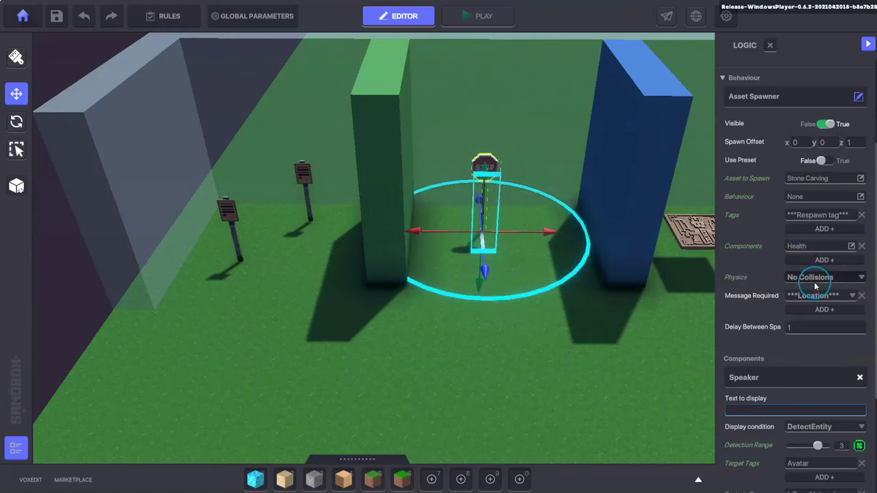
# Step: Review the stop sign spawner's tags, components, physics and required message, and compare the message with the front sign's A1 message
pyautogui.click(813, 215)
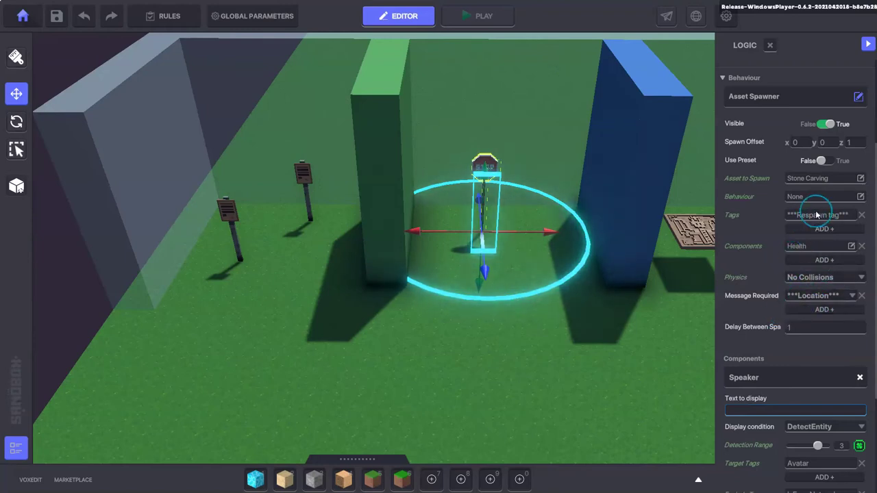
pyautogui.click(791, 243)
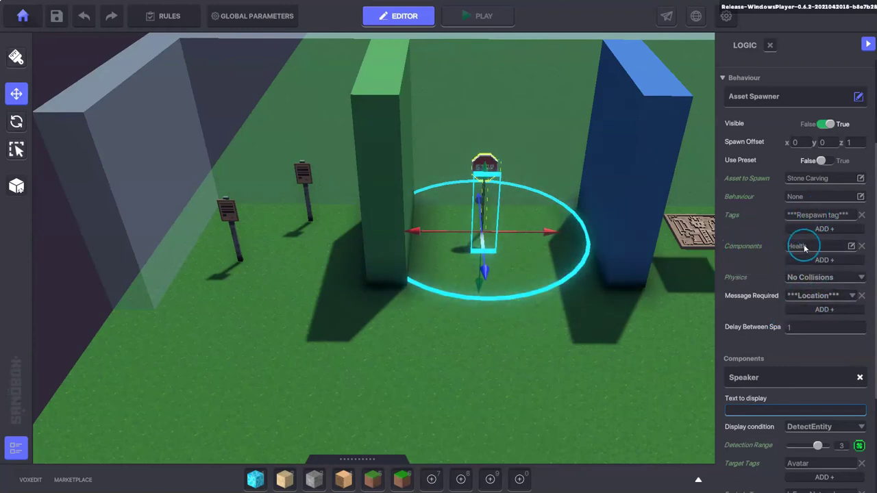
pyautogui.click(823, 276)
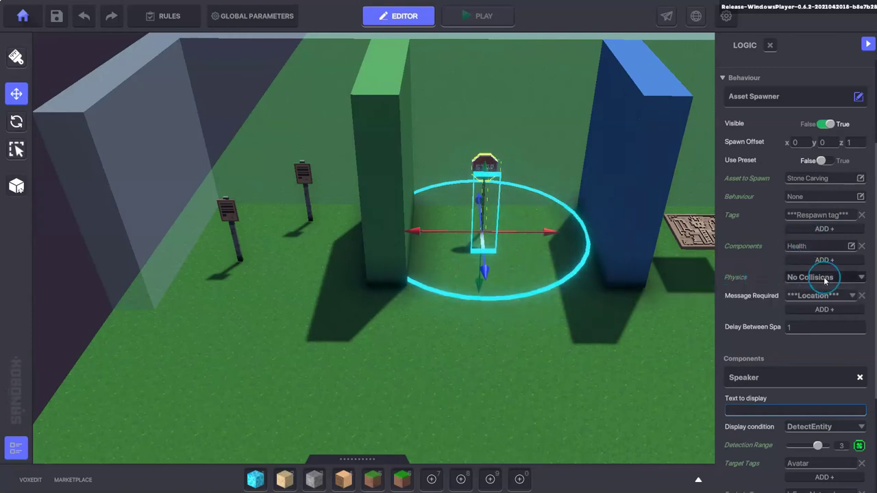
pyautogui.click(808, 278)
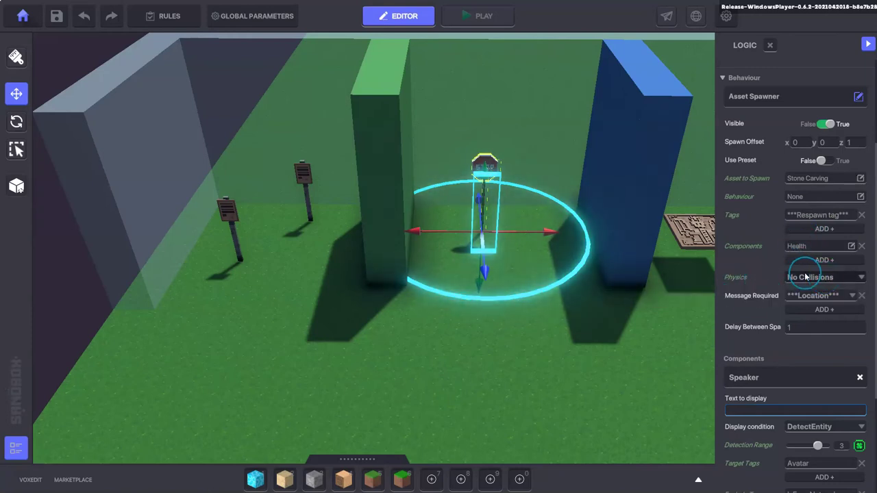
pyautogui.moveTo(740, 296)
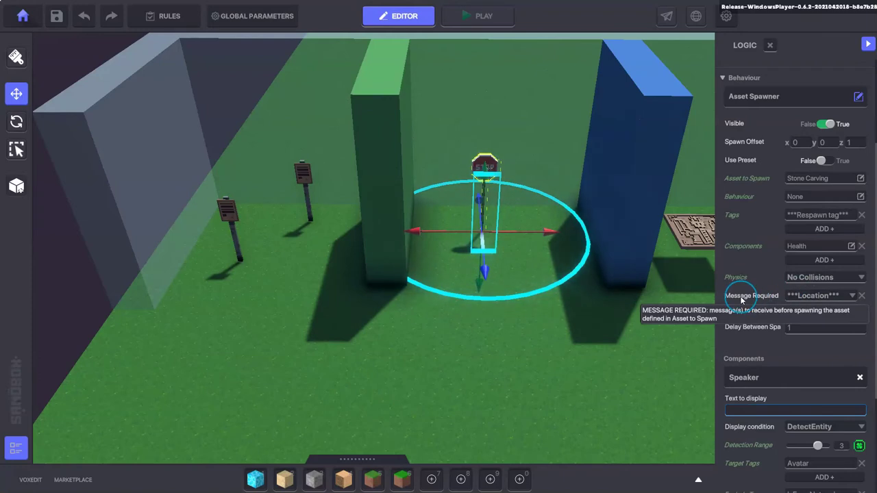
pyautogui.click(232, 223)
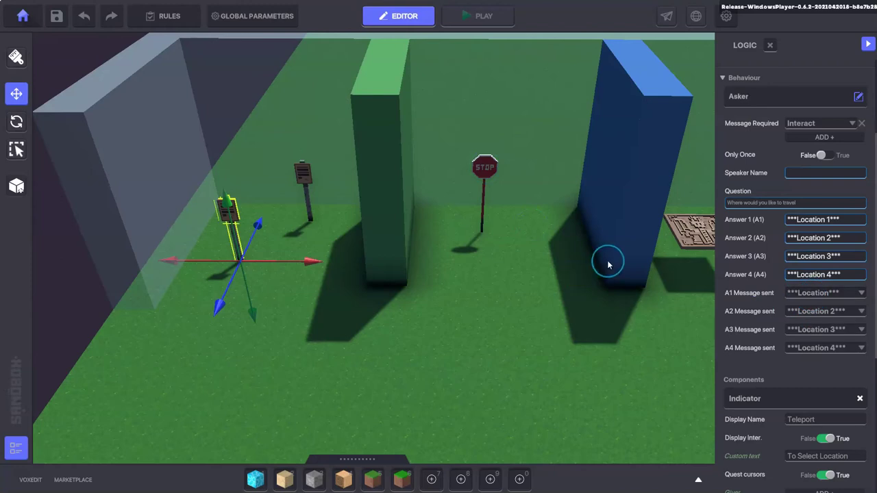
# Step: Reselect the stop sign and examine the Speaker component in its logic, including target tags and message sent
pyautogui.moveTo(608, 264); pyautogui.dragTo(379, 319, button='middle')
pyautogui.moveTo(379, 320); pyautogui.dragTo(662, 167, button='right')
pyautogui.moveTo(553, 112); pyautogui.dragTo(177, 269, button='right')
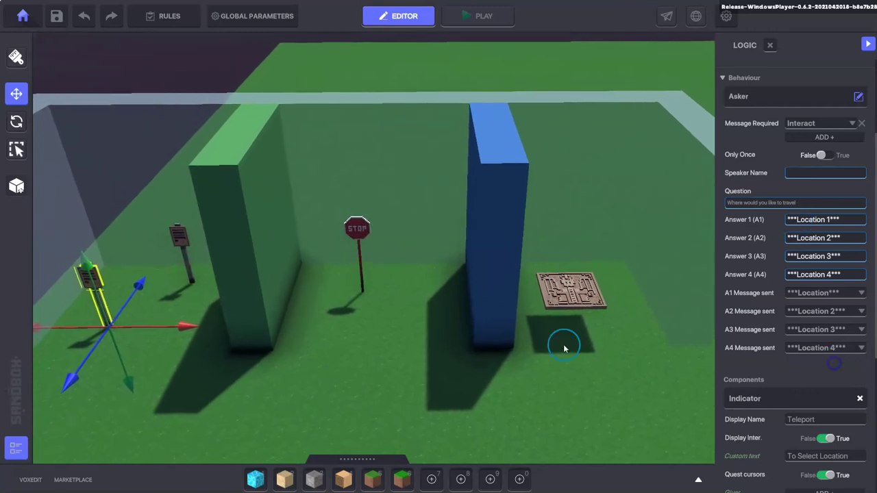
pyautogui.click(358, 228)
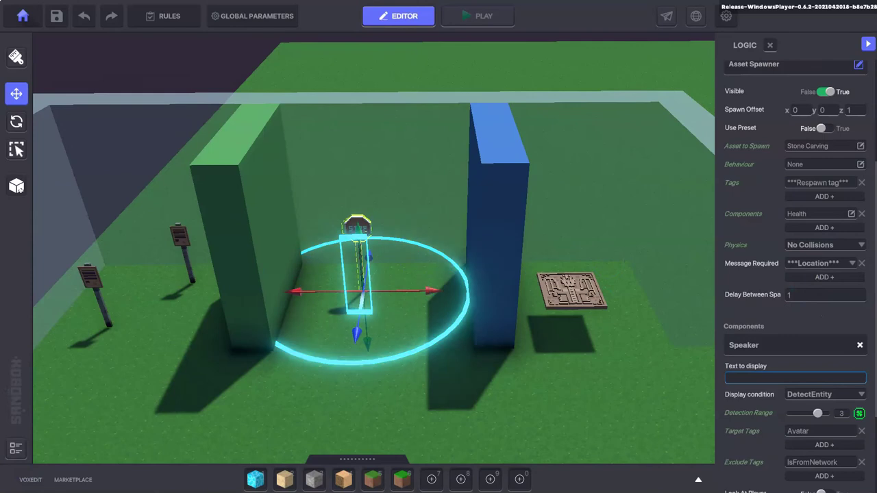
pyautogui.scroll(-3, 809, 313)
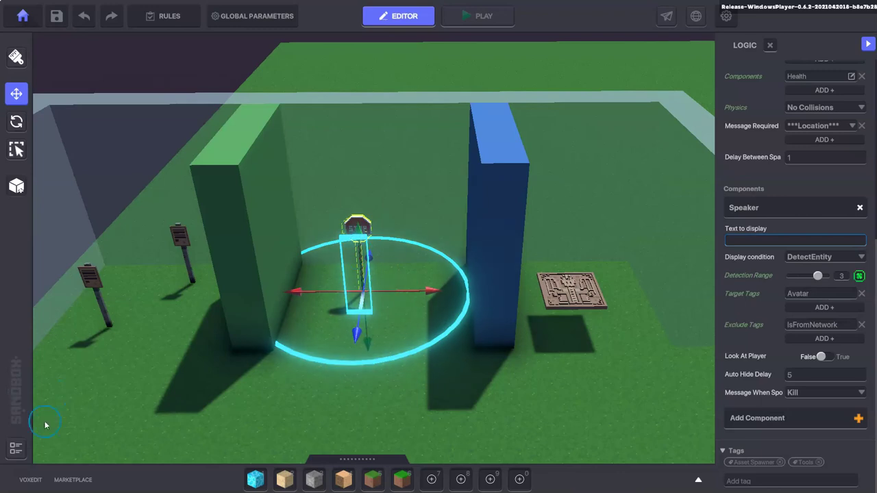
# Step: Inspect the logic and properties of the stone carving beside the blue wall, focusing on its Speaker component, detection range and target tags
pyautogui.click(550, 291)
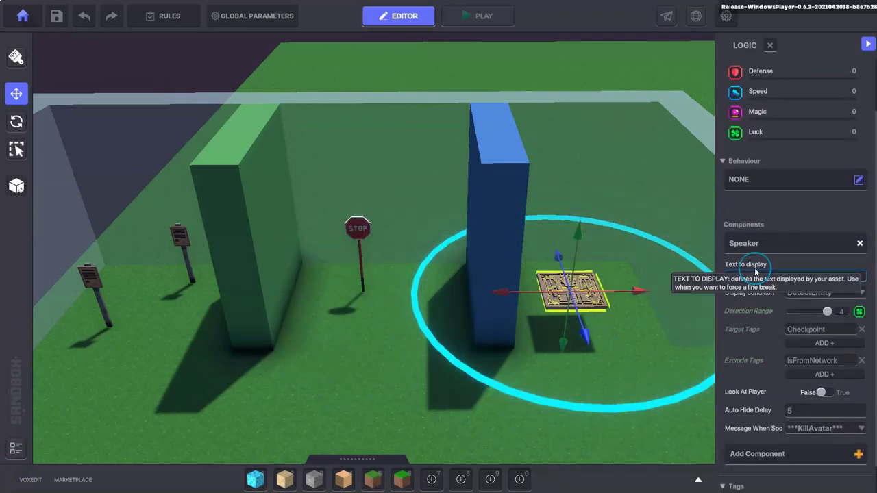
pyautogui.scroll(-1, 806, 226)
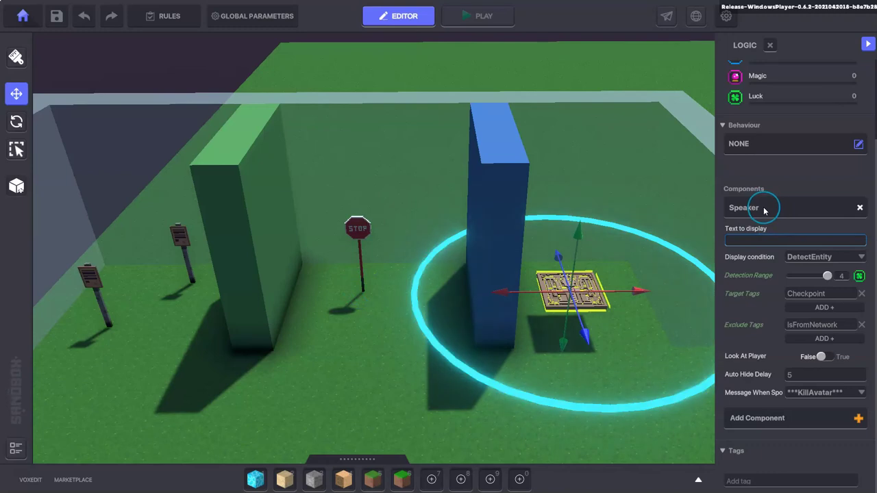
pyautogui.scroll(3, 783, 225)
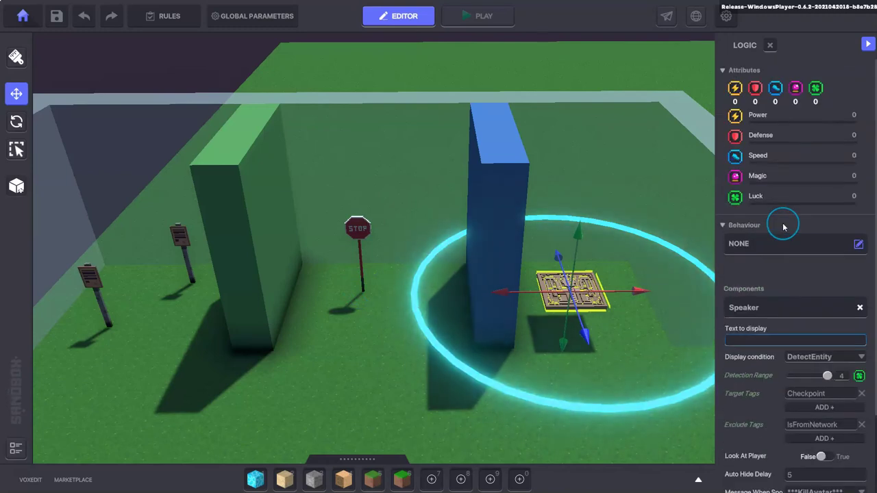
pyautogui.click(767, 47)
pyautogui.scroll(8, 746, 233)
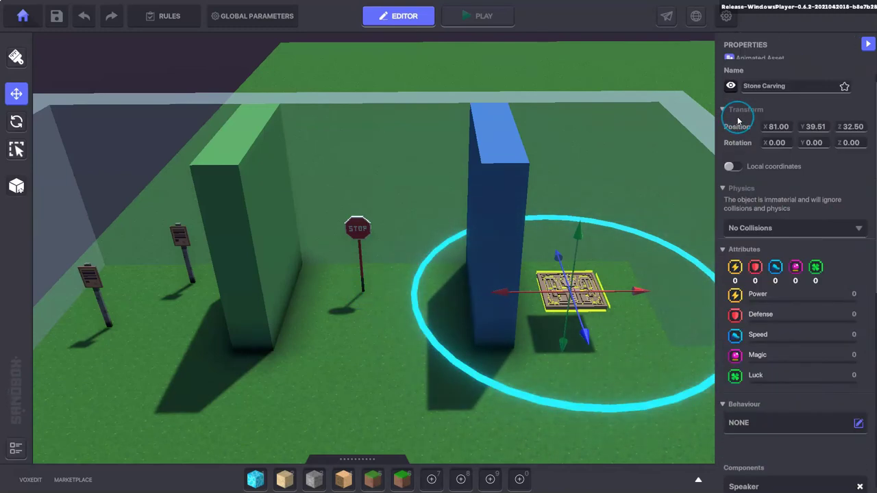
pyautogui.scroll(-5, 770, 247)
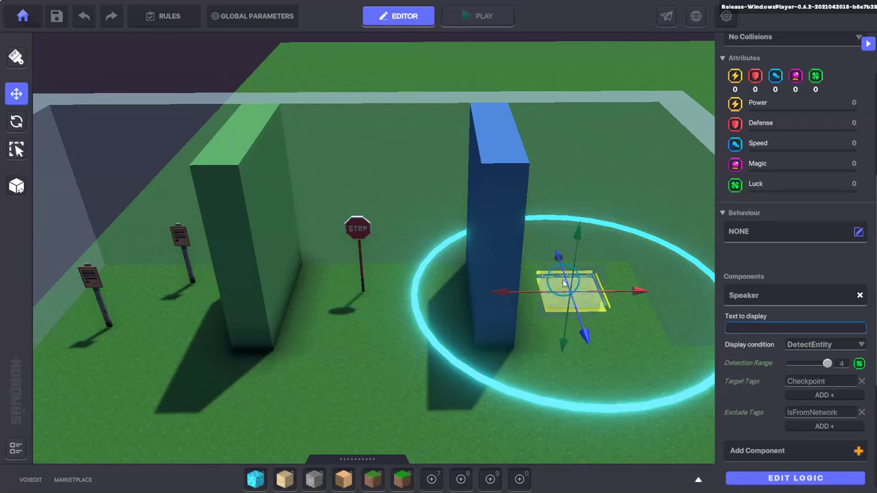
pyautogui.scroll(-3, 815, 272)
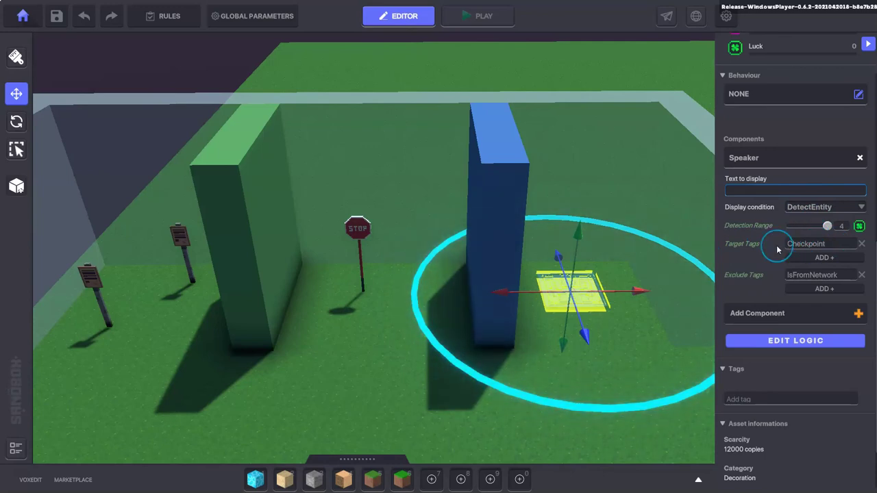
# Step: Move the stone carving to the base of the stop sign, just in front of its post, and open its logic
pyautogui.moveTo(571, 292); pyautogui.dragTo(375, 295)
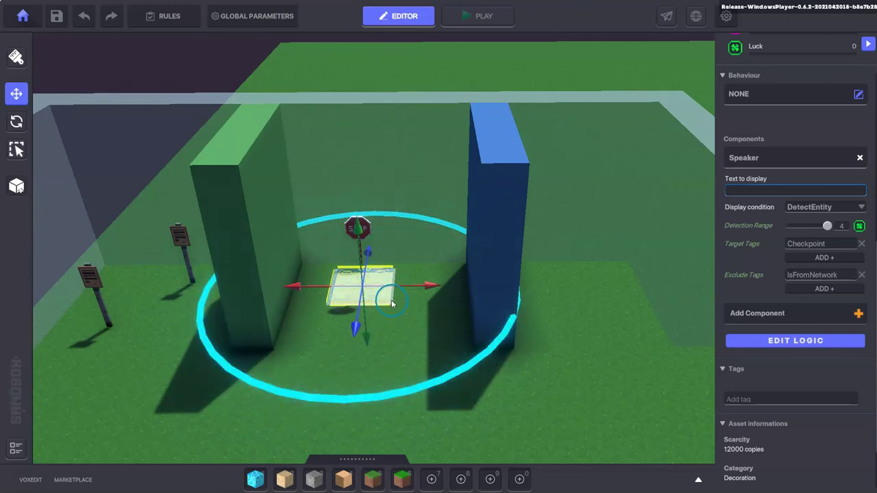
pyautogui.moveTo(388, 305)
pyautogui.mouseDown()
pyautogui.moveTo(391, 347)
pyautogui.moveTo(389, 315)
pyautogui.mouseUp()
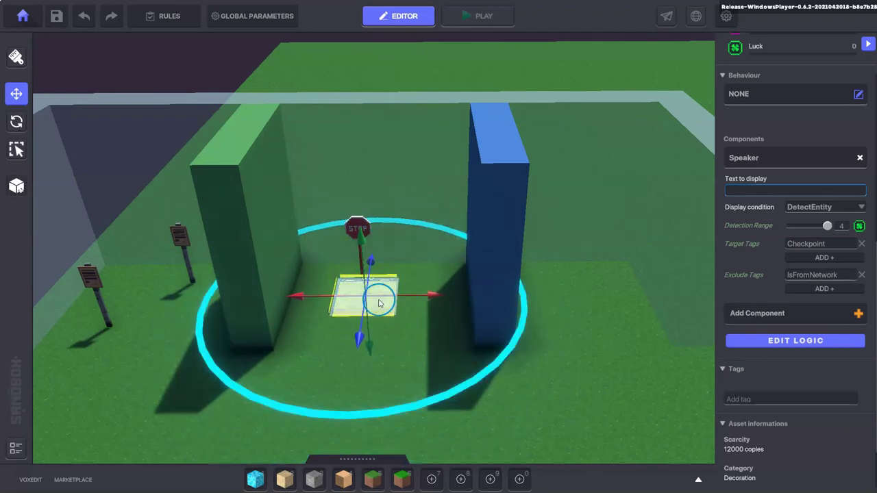
pyautogui.click(797, 342)
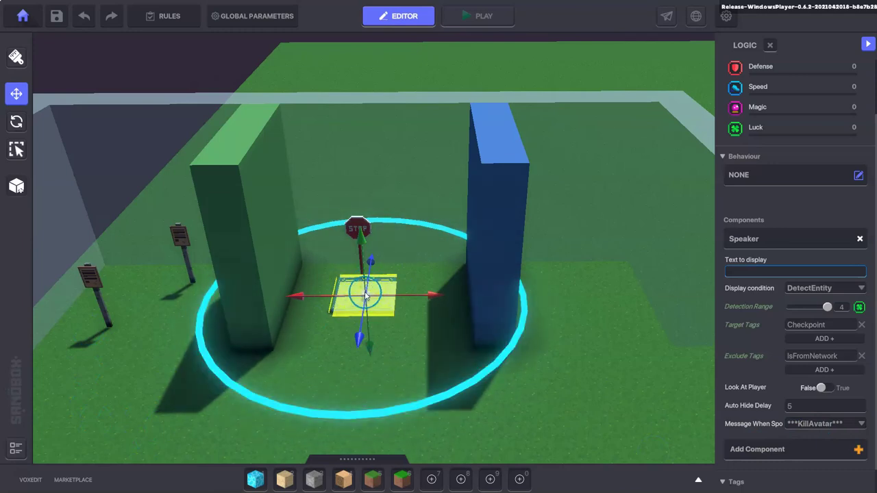
# Step: Recheck the stop sign's Asset Spawner and Speaker message settings, deselect it and survey the whole template area
pyautogui.click(358, 222)
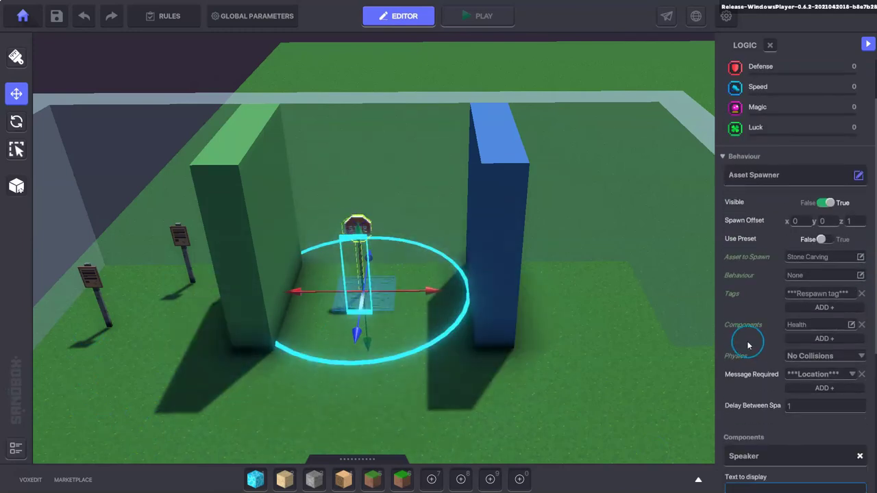
pyautogui.scroll(-5, 788, 336)
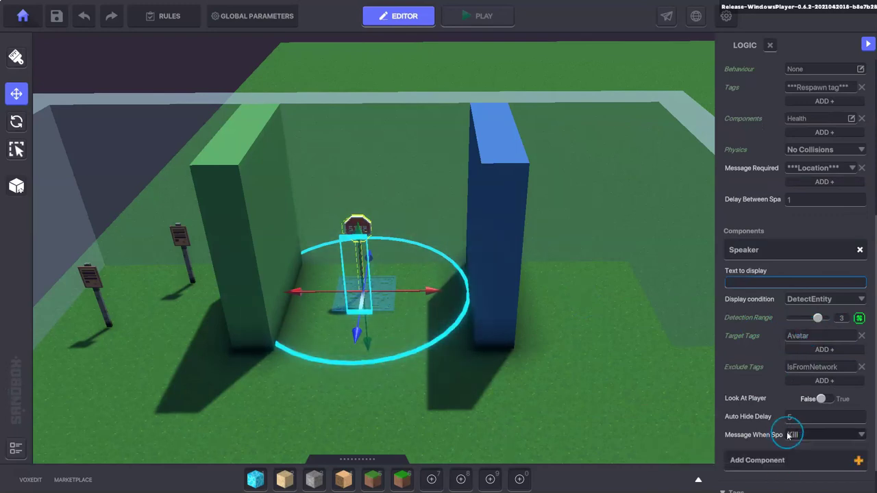
pyautogui.click(476, 410)
pyautogui.scroll(-5, 477, 410)
pyautogui.moveTo(480, 452); pyautogui.dragTo(446, 323, button='middle')
pyautogui.scroll(-2, 446, 322)
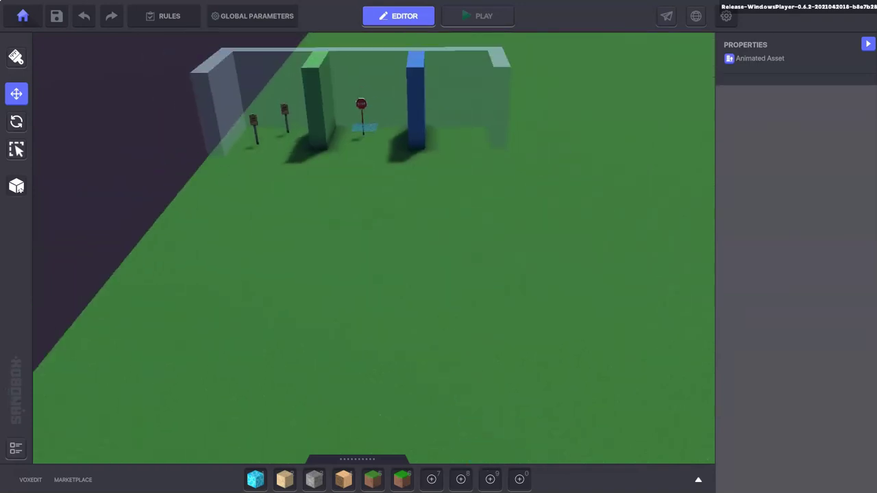